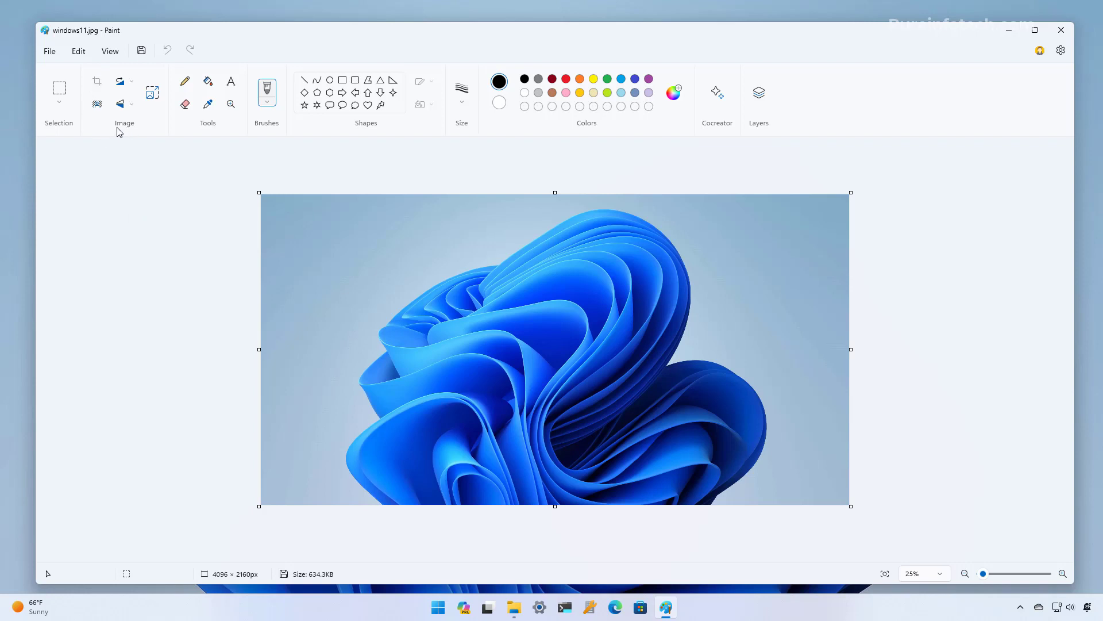
- Strip the light background from windows11.png so the blue bloom stands on transparency
left_click(97, 105)
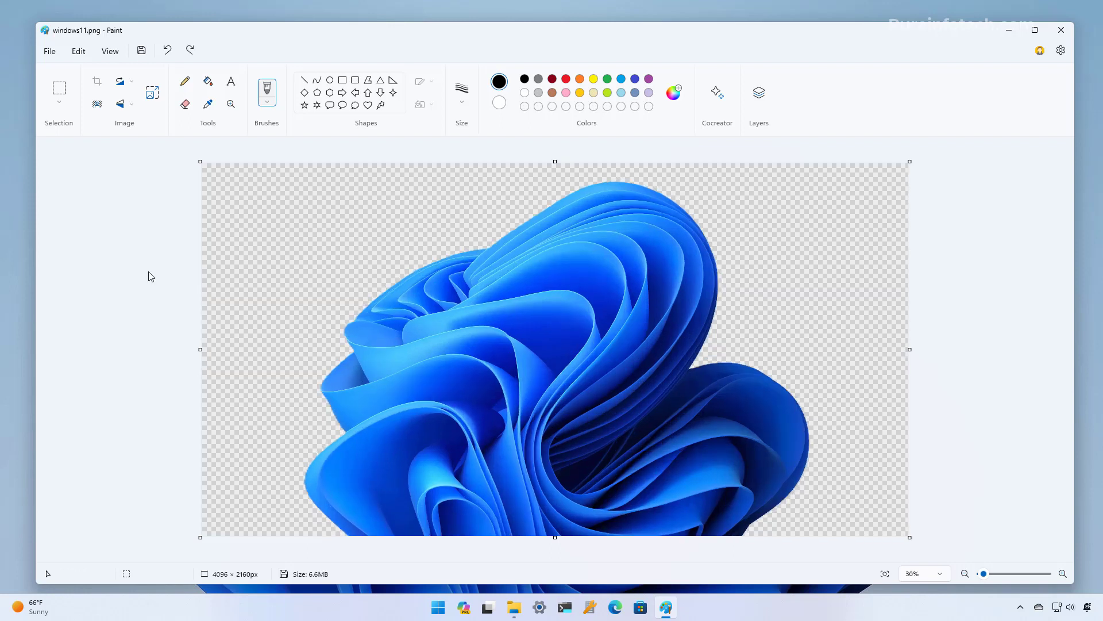
- Save the transparent bloom image as windows11.png in PNG picture format
left_click(48, 51)
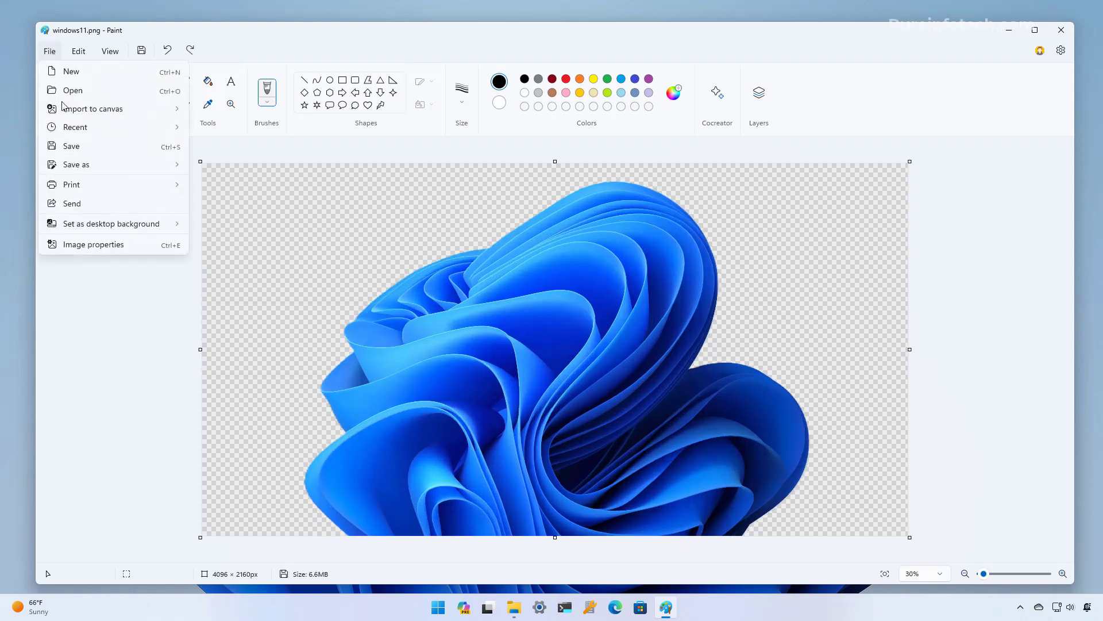
mouse_move(94, 173)
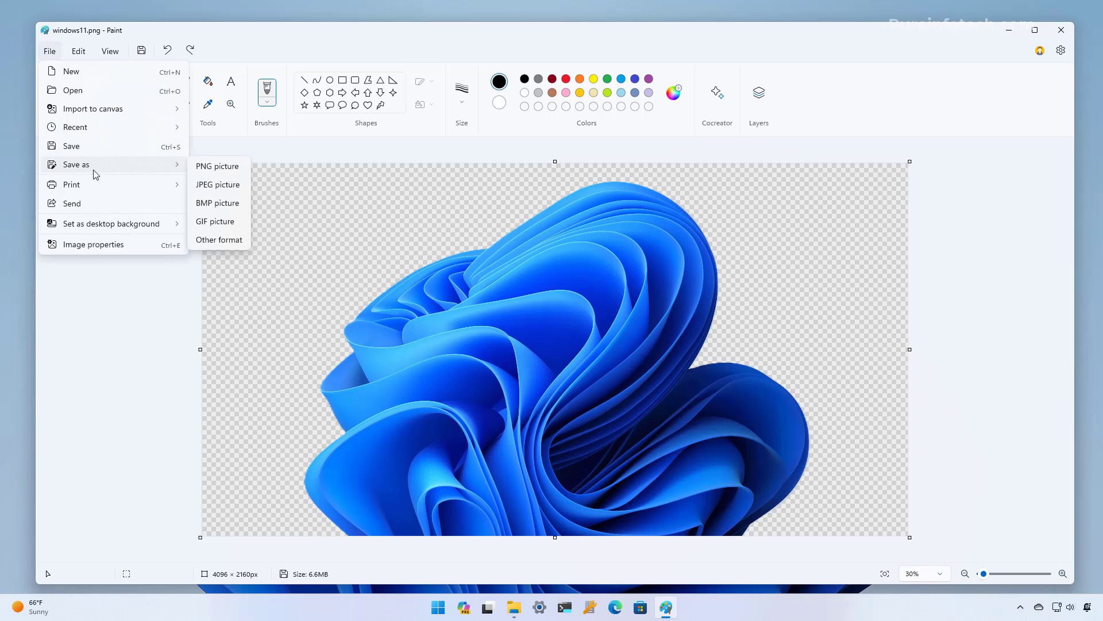
left_click(223, 171)
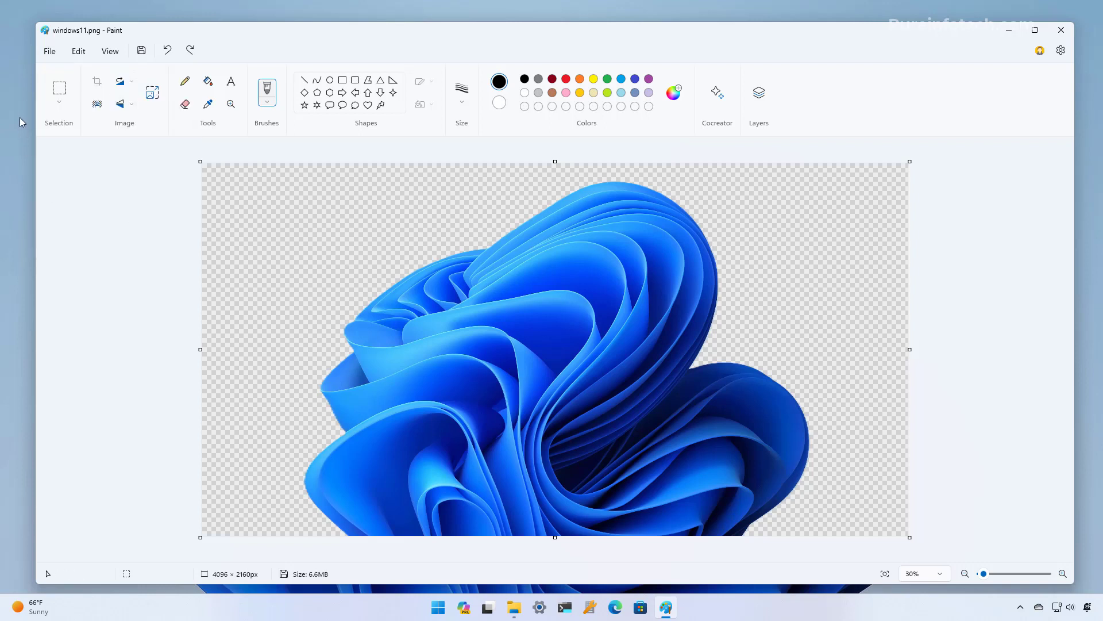
- Open windows11.png from File Explorer in the photo viewer
left_click(515, 615)
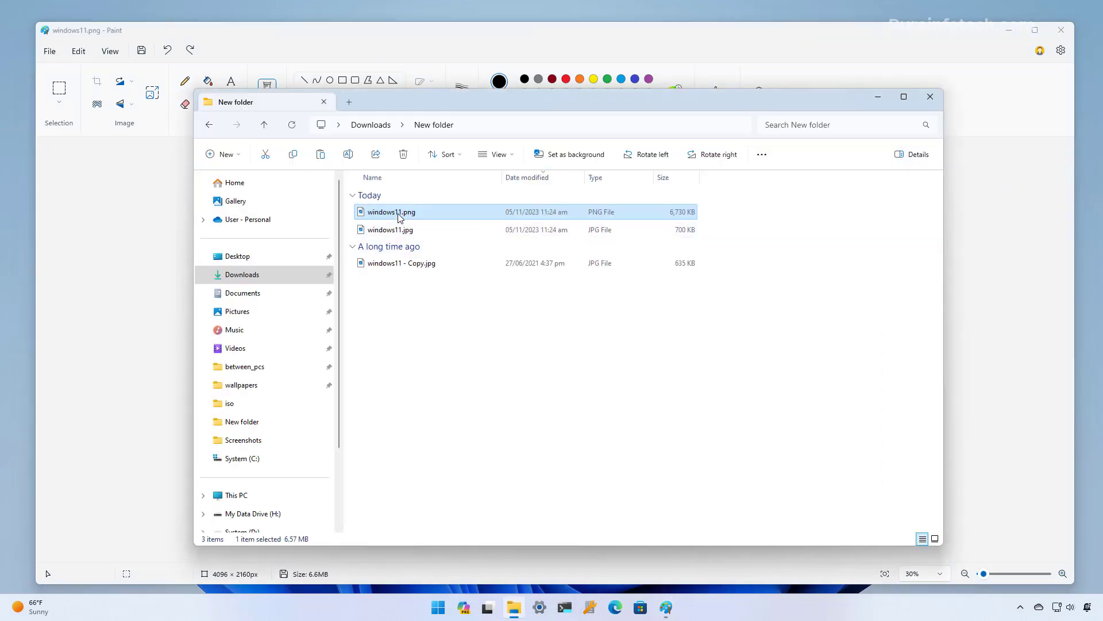
right_click(389, 216)
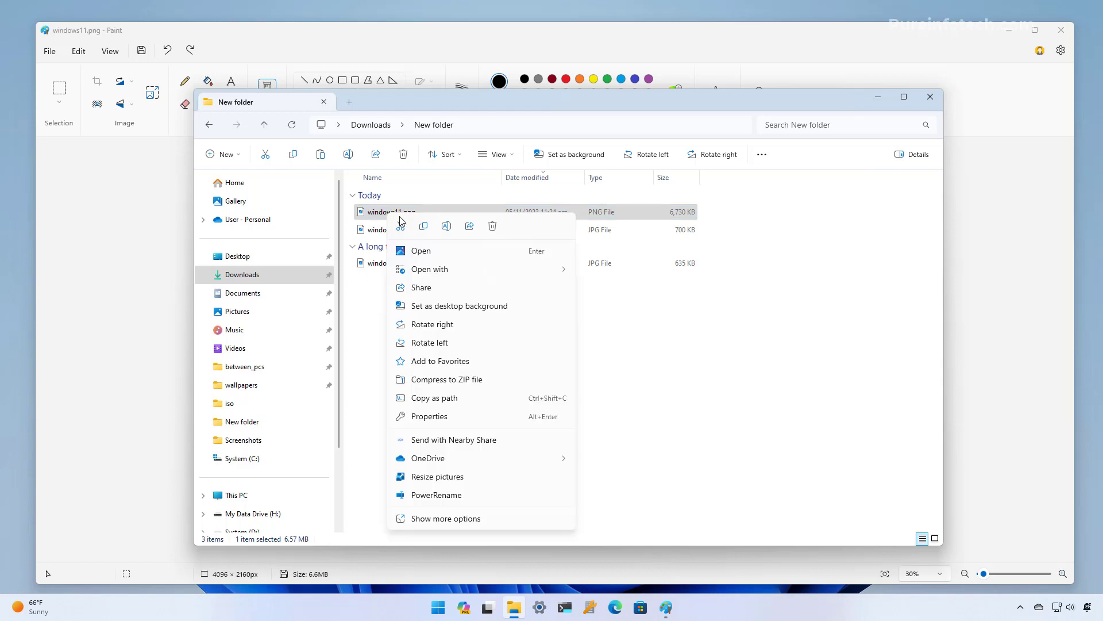
left_click(434, 256)
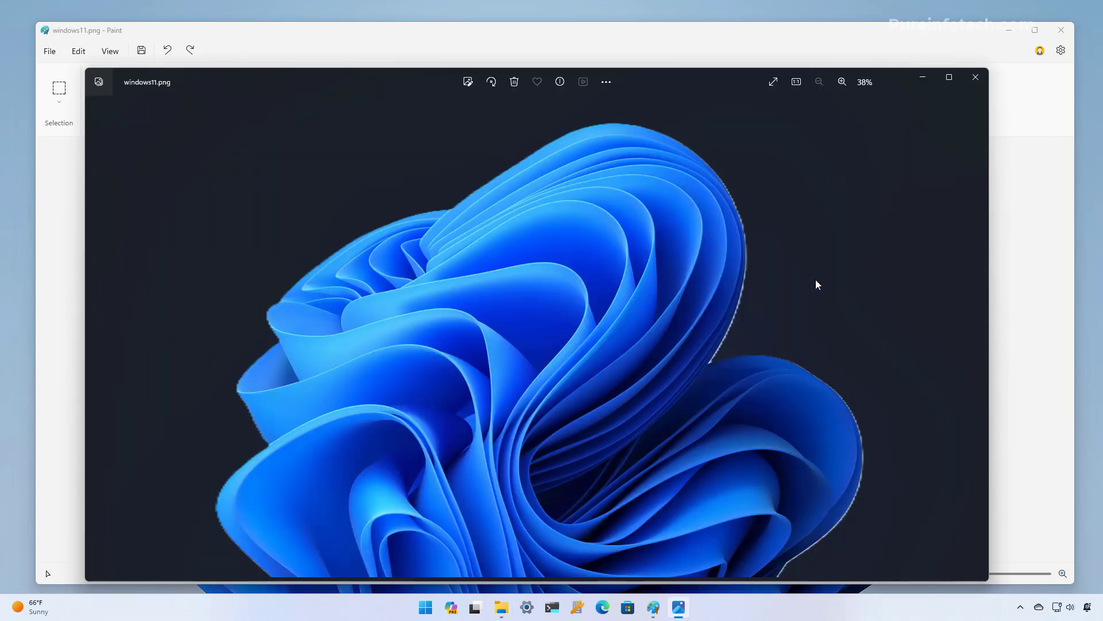
- Open windows11.jpg in the photo viewer to compare it with the PNG
left_click(923, 78)
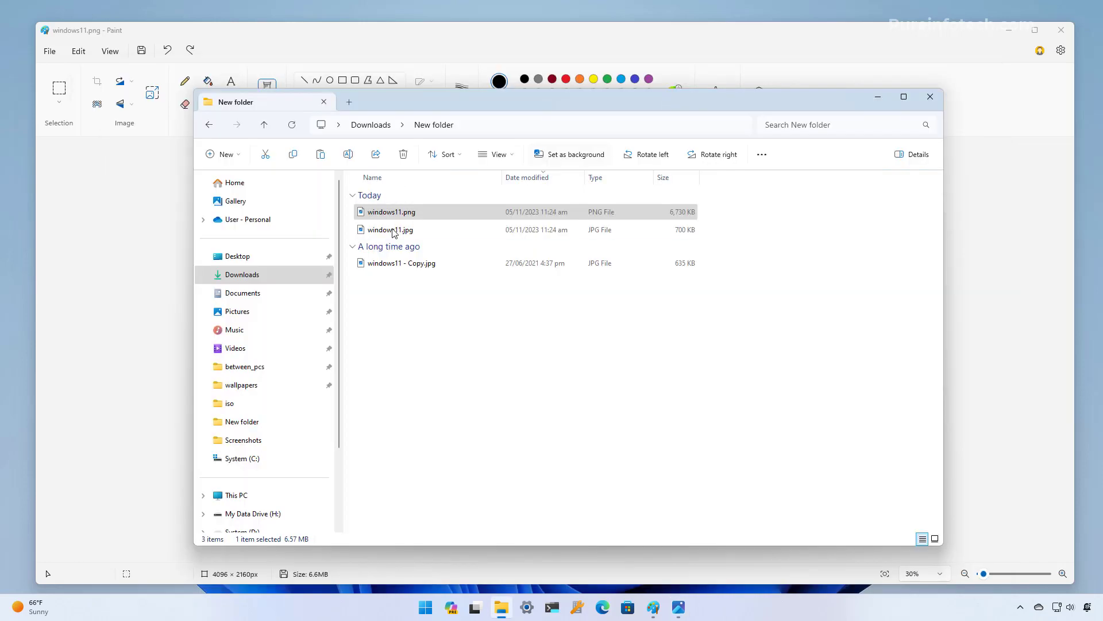
left_click(393, 230)
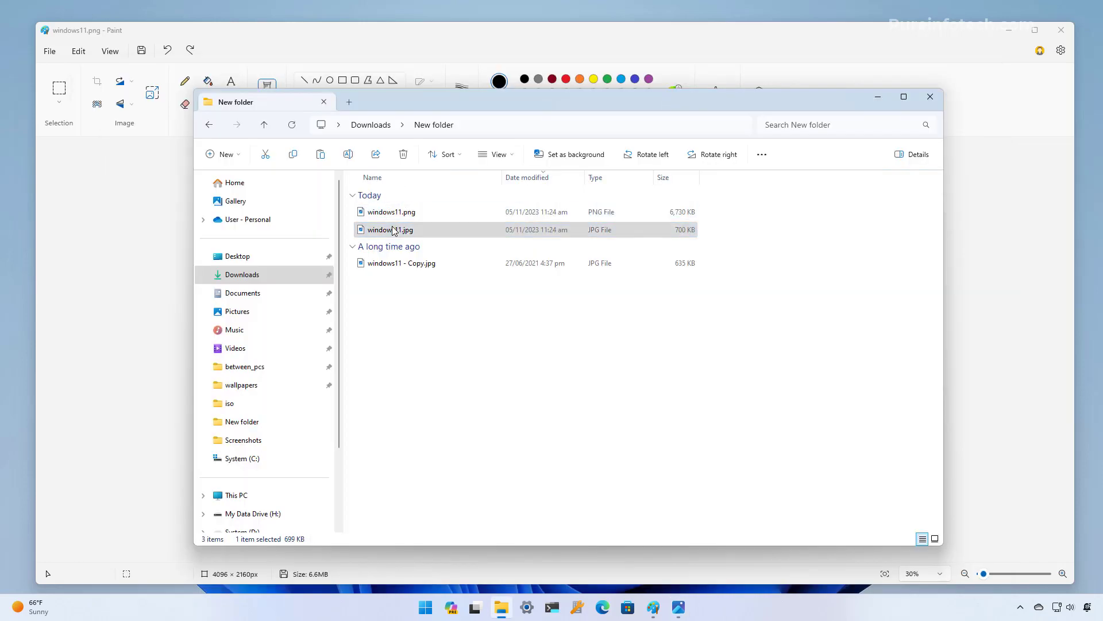
right_click(393, 230)
left_click(405, 263)
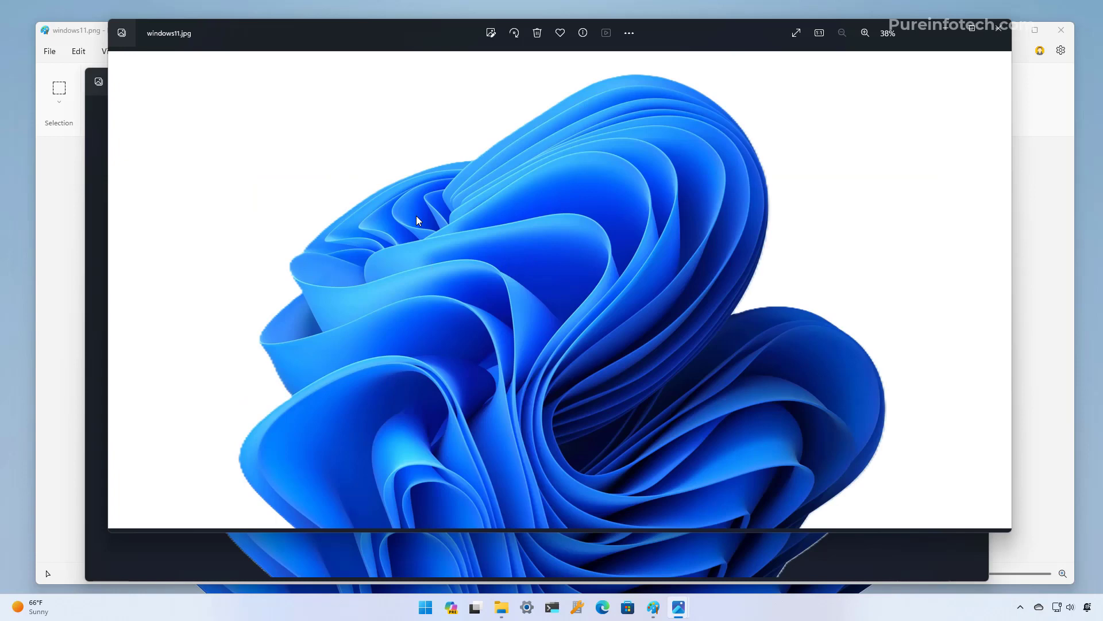
- Close the photo viewer and open Paint's Layers pane for windows11.png
left_click(997, 30)
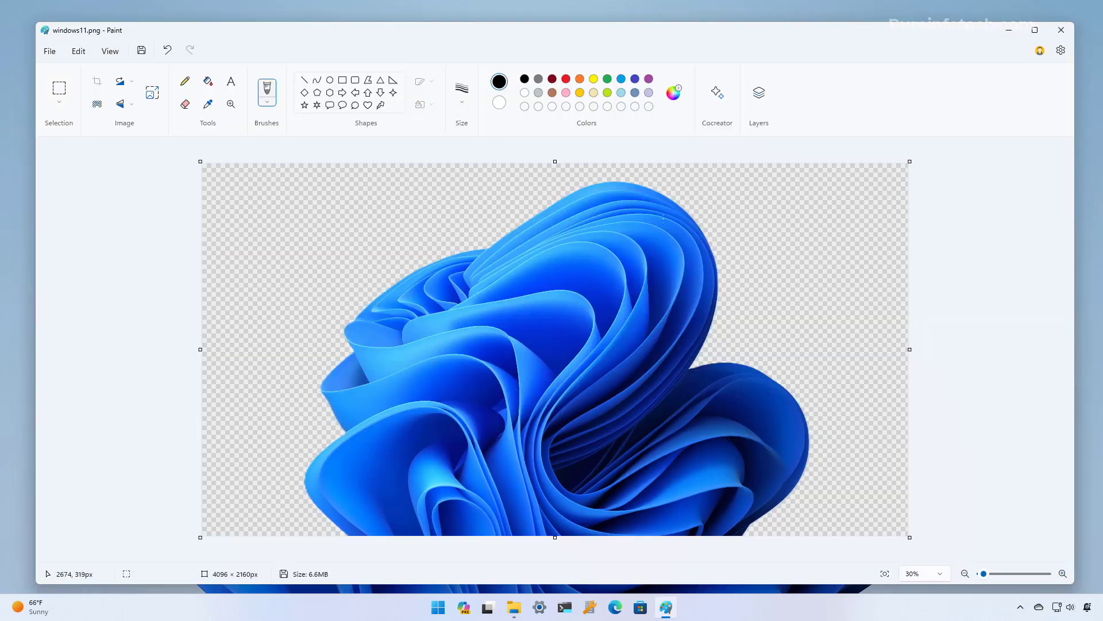
left_click(760, 94)
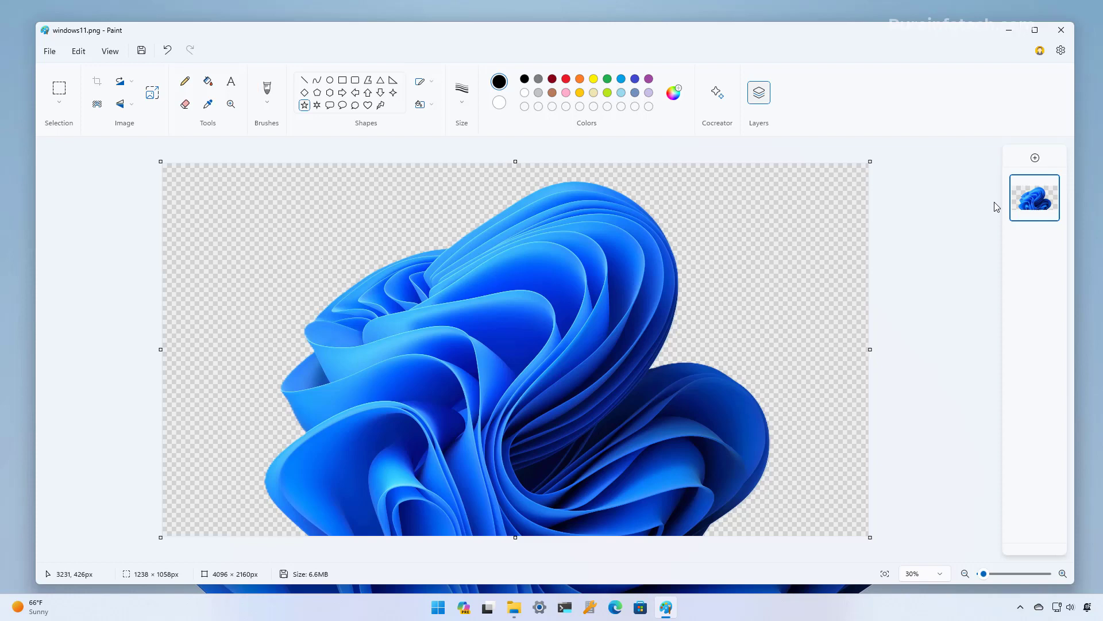
- Add a new layer, draw a white star on it, and reorder the bloom and star layers
left_click(1036, 158)
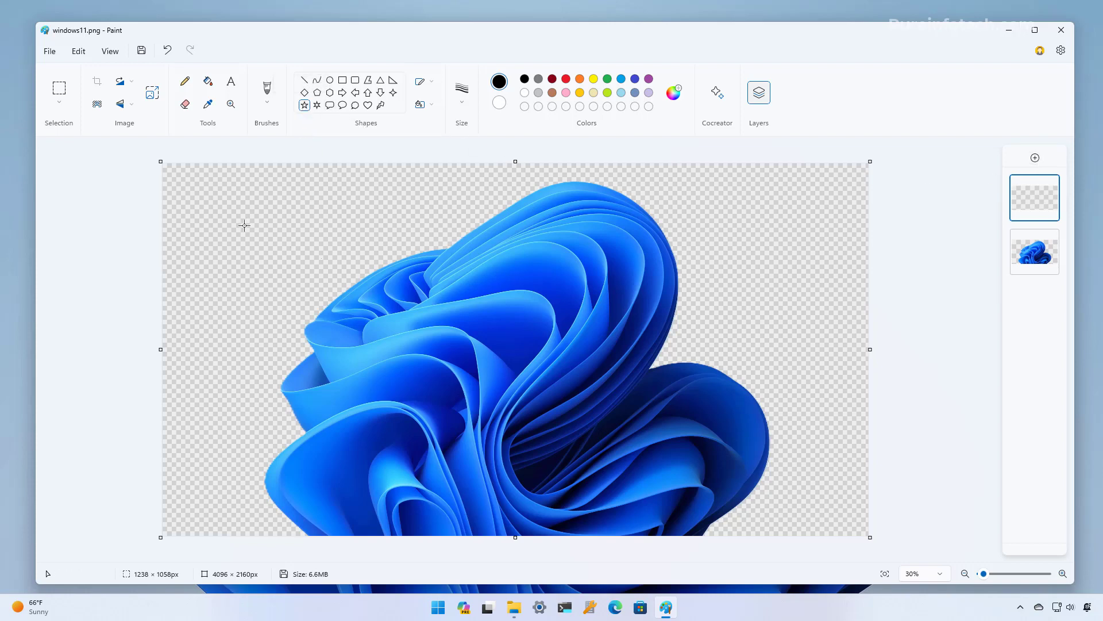
left_click_drag(222, 224, 455, 430)
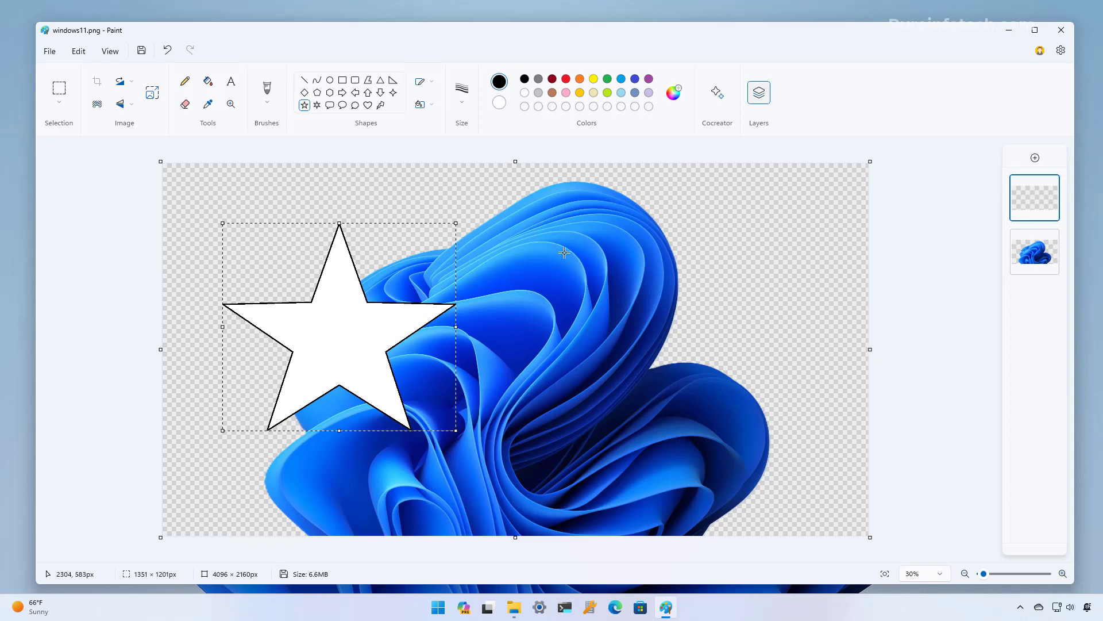
mouse_move(1036, 206)
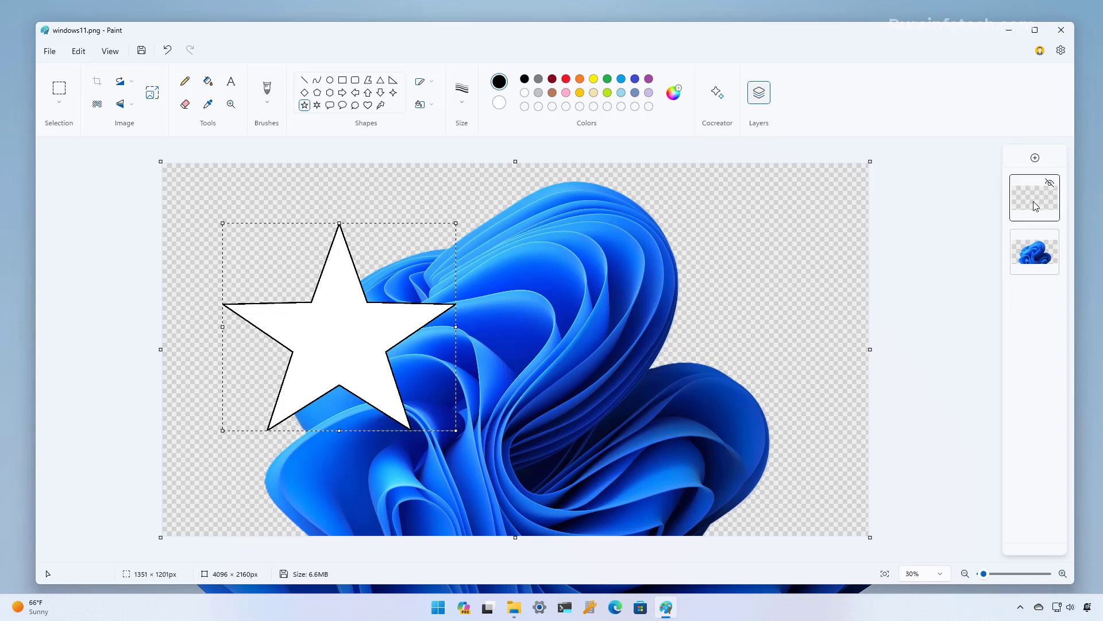
left_click_drag(1034, 253, 1028, 201)
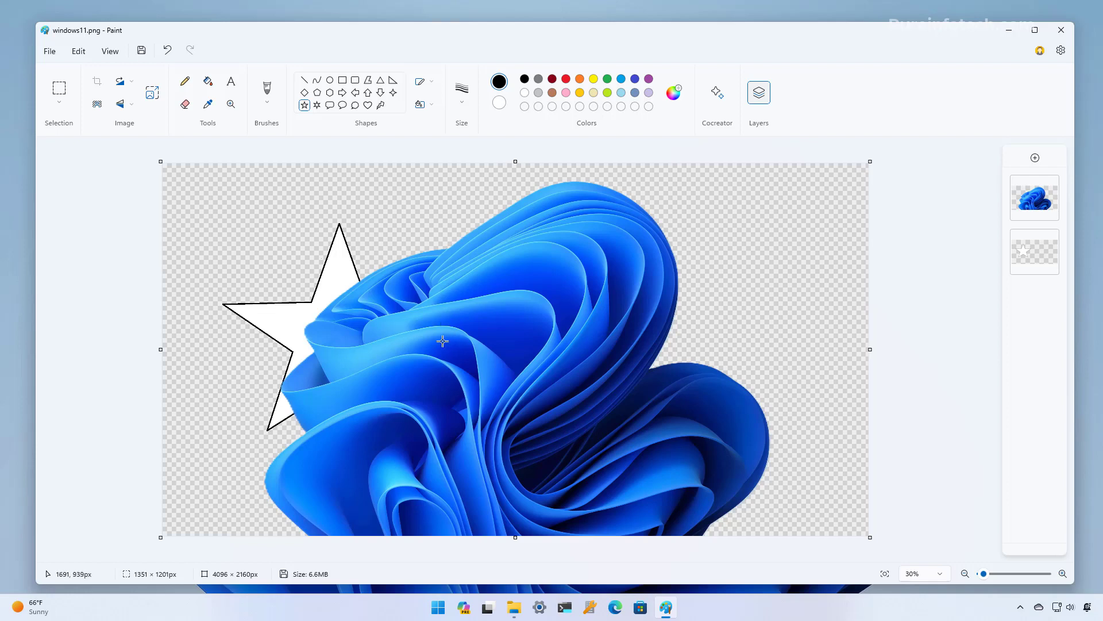
left_click_drag(1035, 198, 1032, 191)
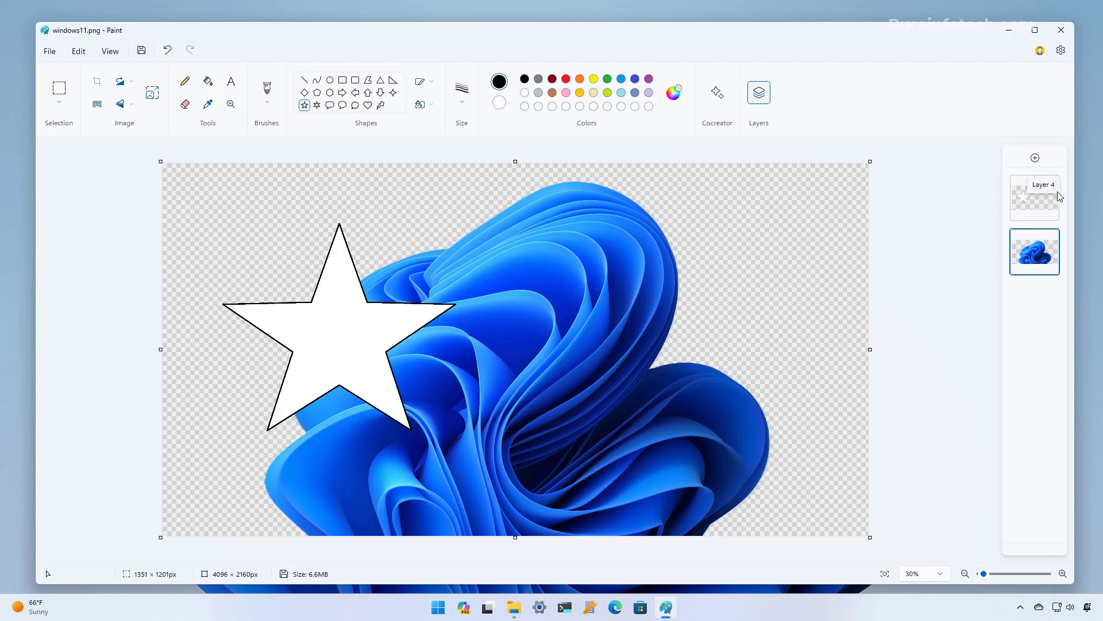
- Hide and reshow the star layer, then bring up its layer context menu
mouse_move(1050, 183)
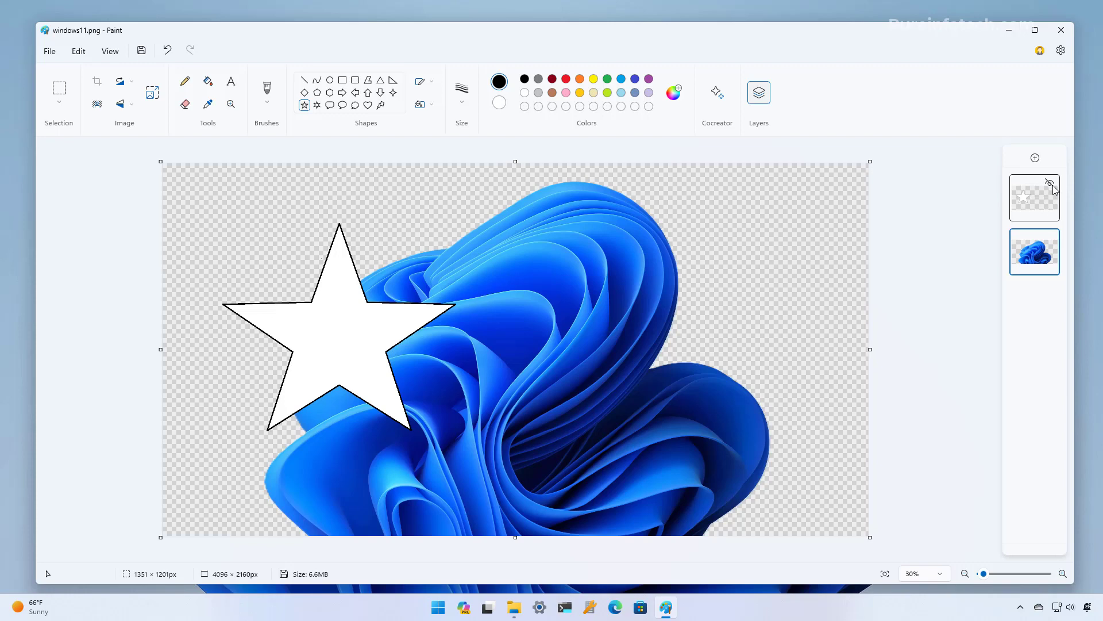
left_click(1050, 184)
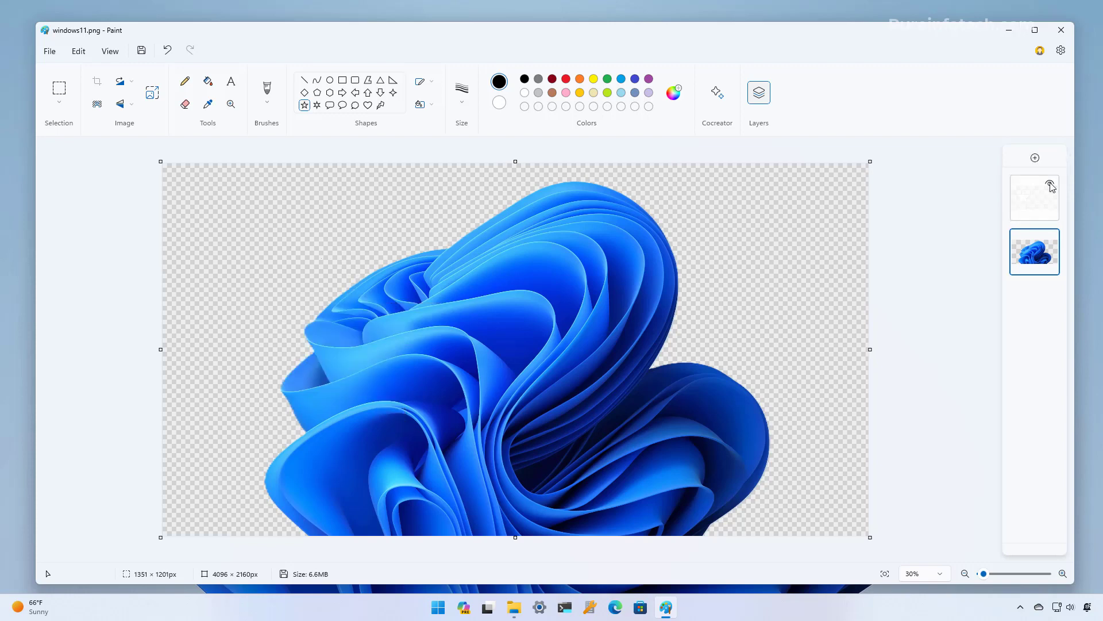
left_click(1050, 184)
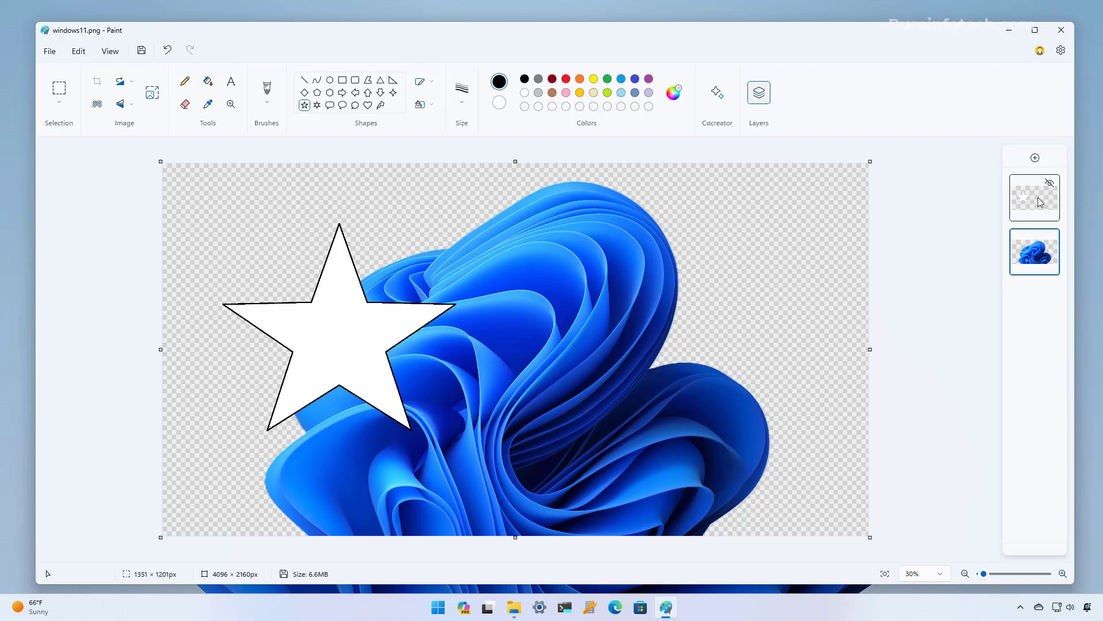
right_click(1040, 202)
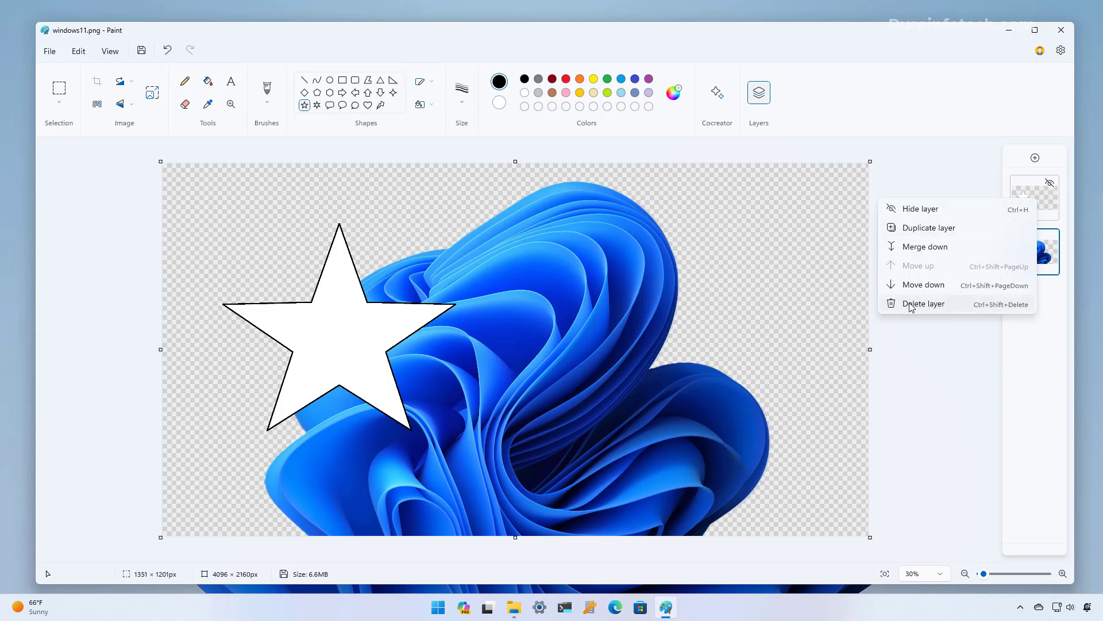
- Open Cocreator with the prompt 'create an image of a bear drinking coffee.' and list styles
left_click(906, 374)
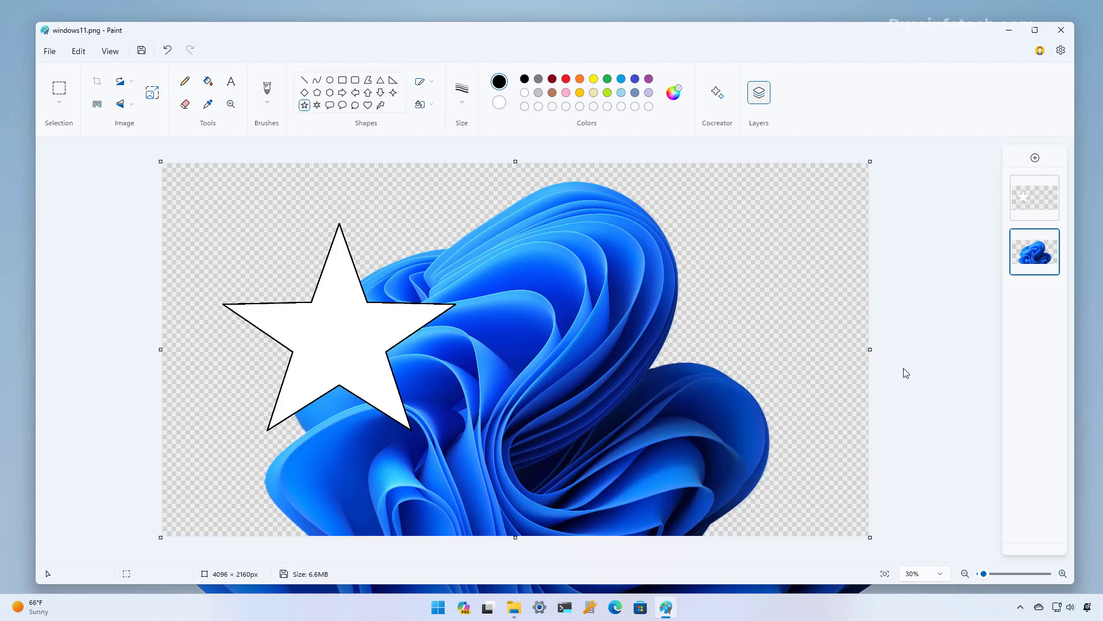
left_click(718, 94)
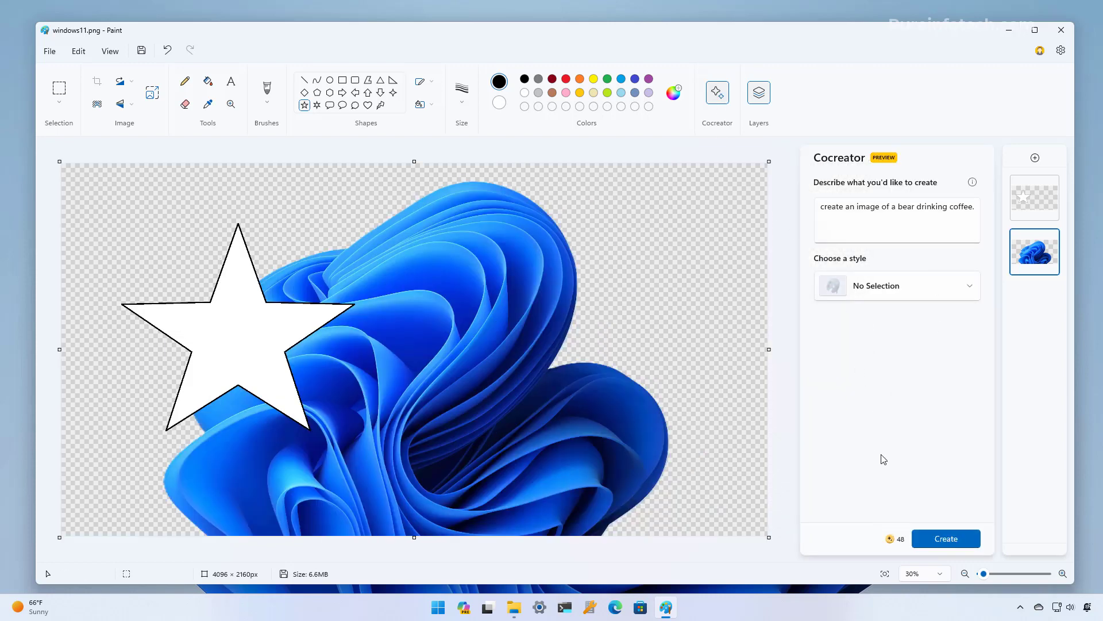
triple_click(882, 206)
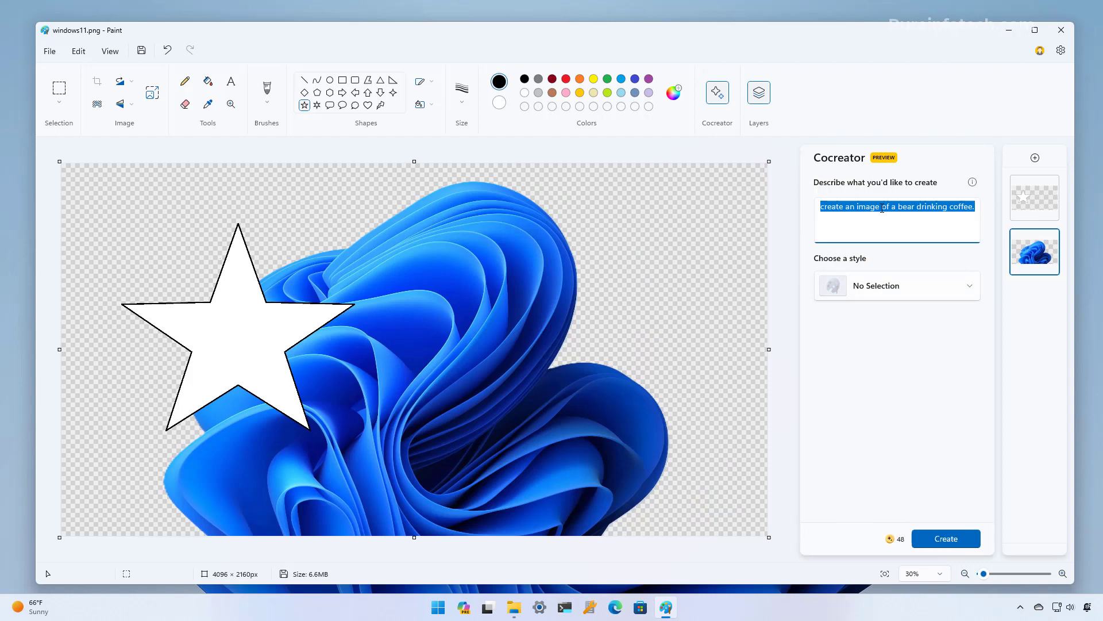
left_click(882, 207)
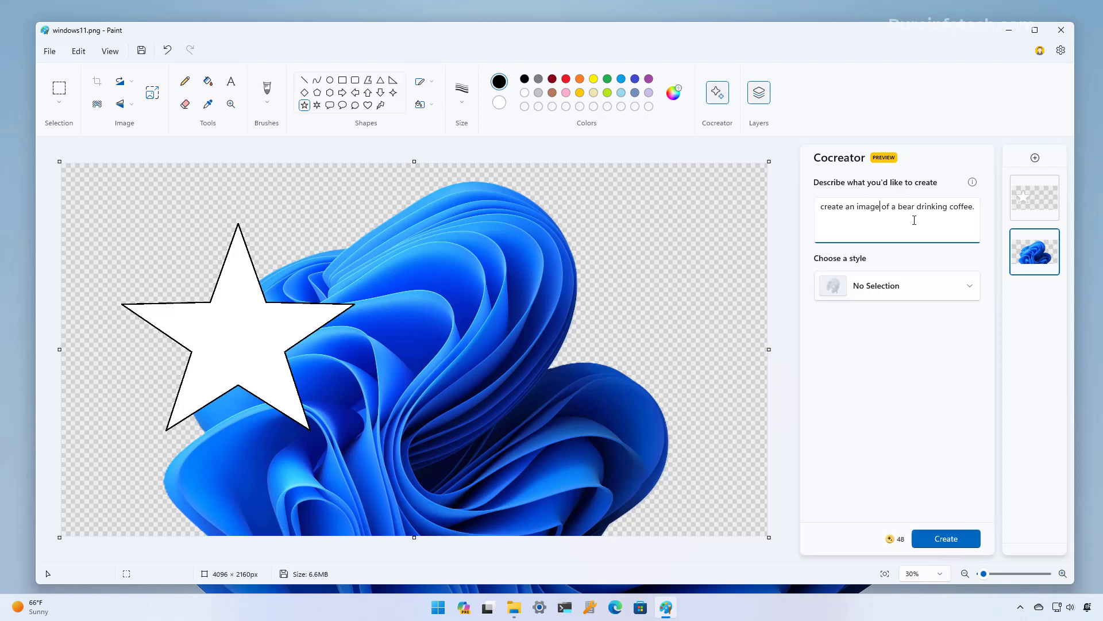
left_click(914, 285)
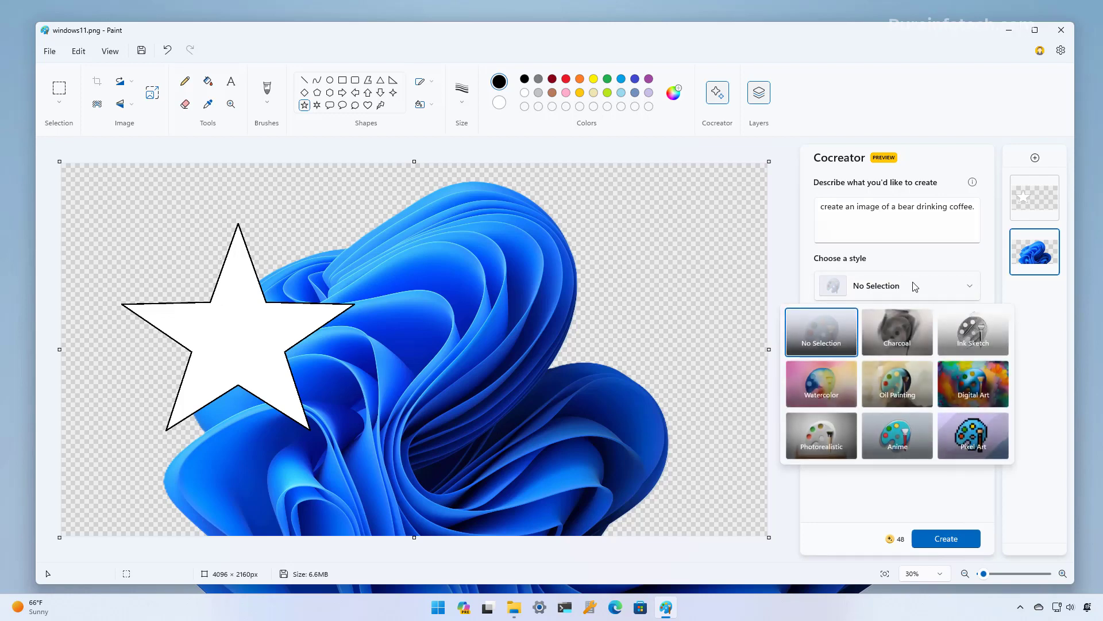
- Choose the Oil Painting style and generate three bear-drinking-coffee variants
left_click(909, 382)
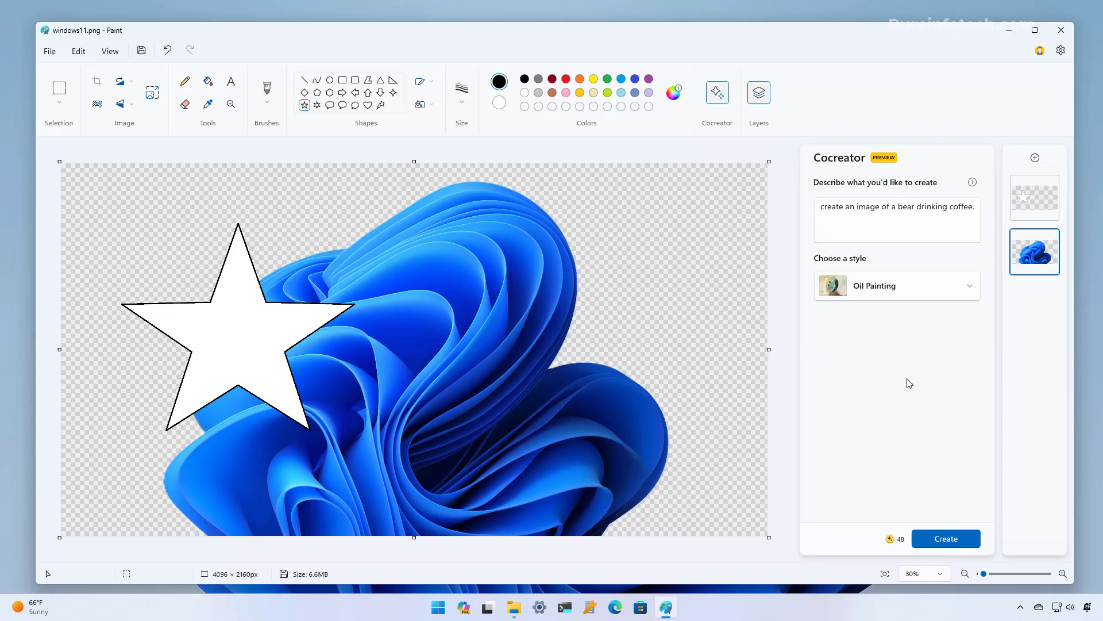
left_click(942, 540)
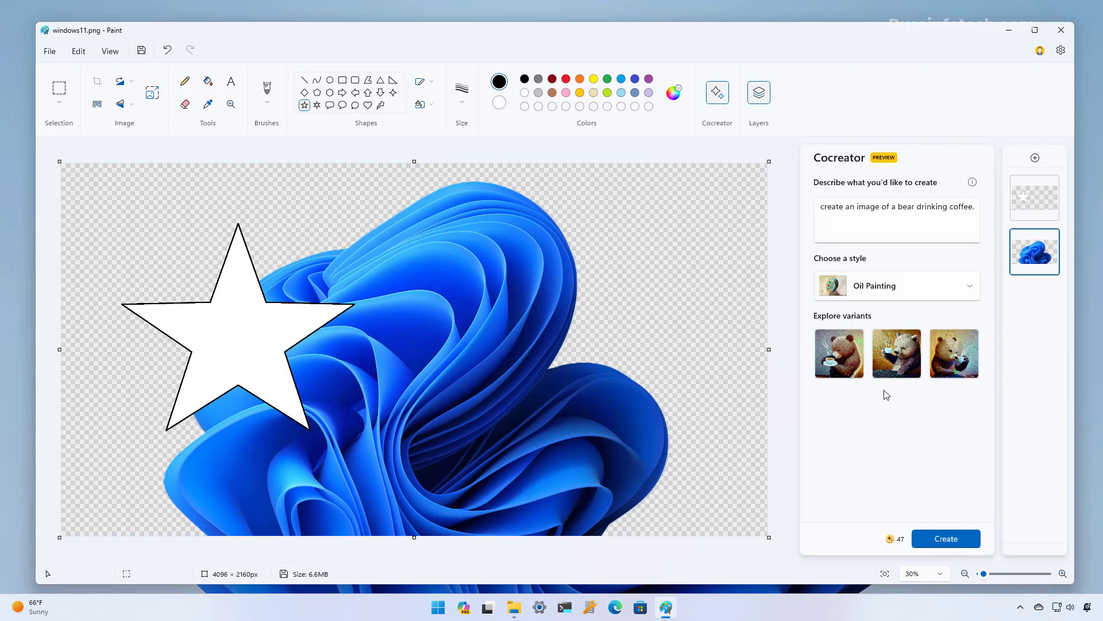
- Preview each of the three bear variants on the canvas, then select all and delete it
left_click(903, 359)
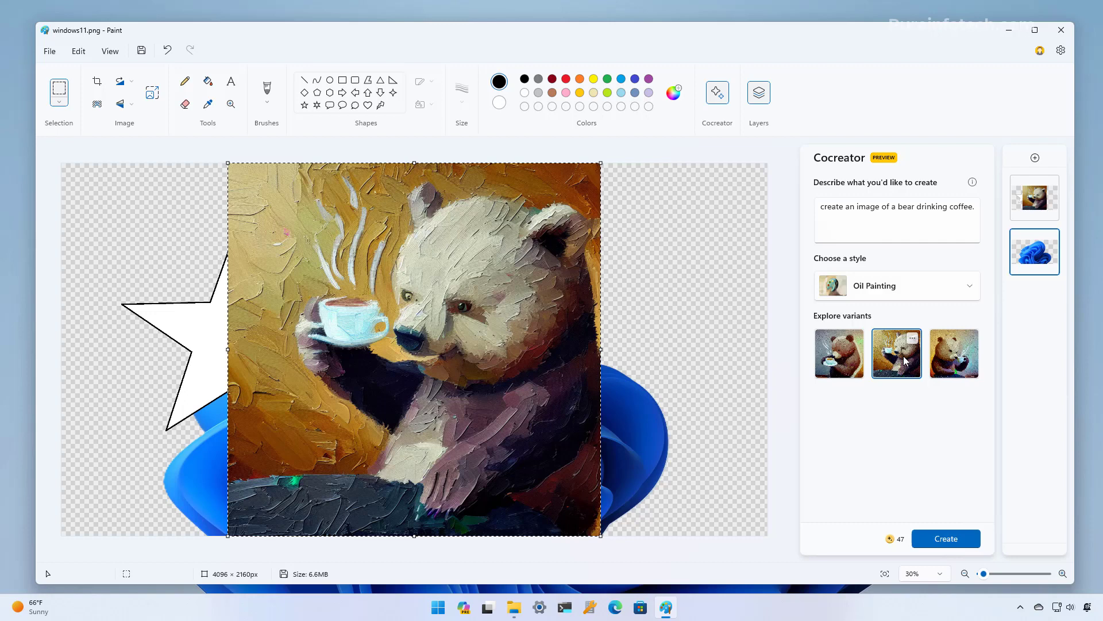
left_click(839, 354)
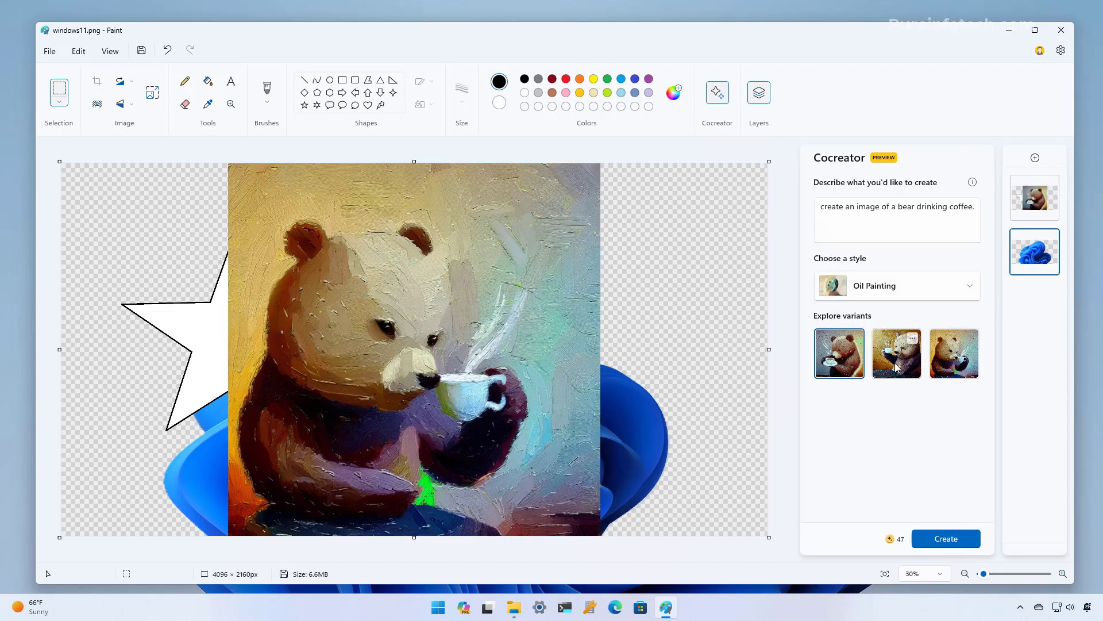
left_click(896, 368)
left_click(945, 362)
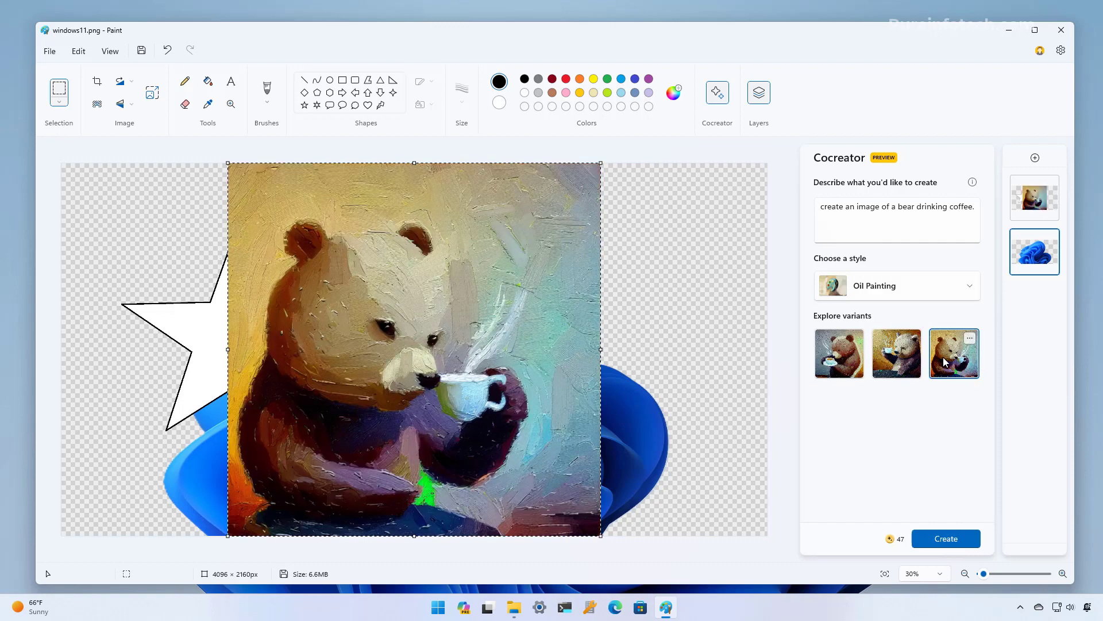
left_click(840, 363)
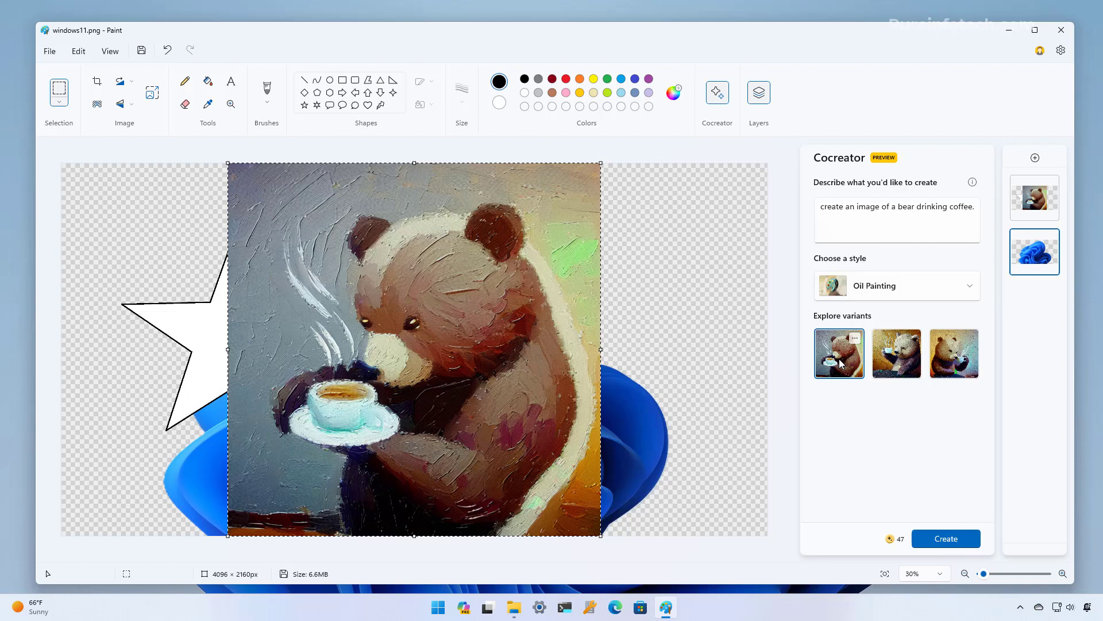
key("ctrl+a")
key("Delete")
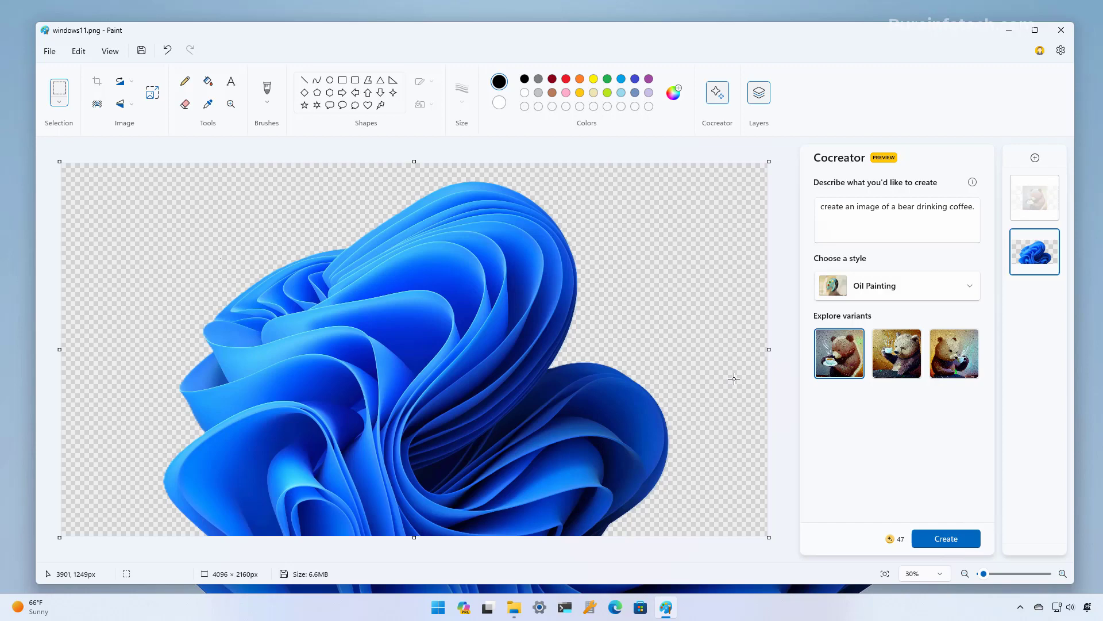